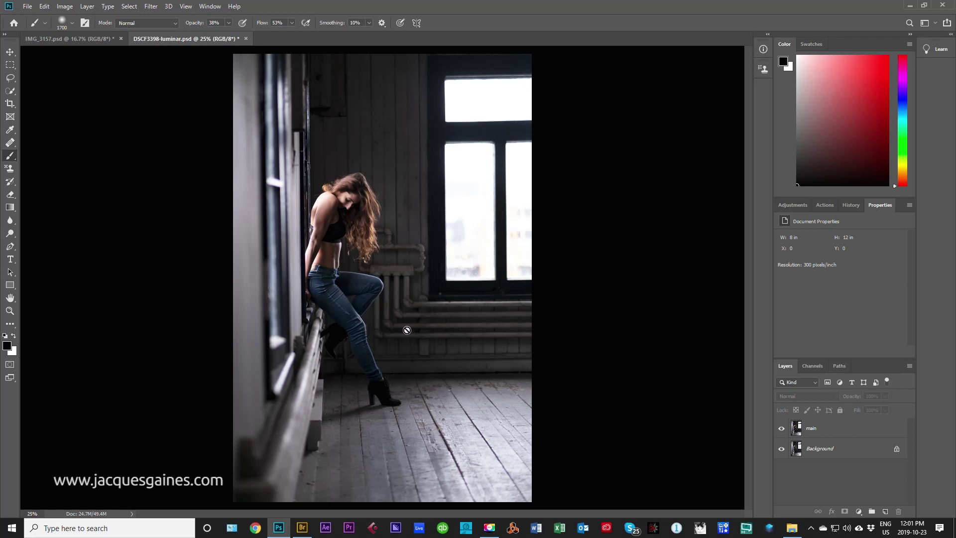
Rotate the main layer's crop about 0.9° to level the photo at 7.85 × 11.78 in
left_click(824, 432)
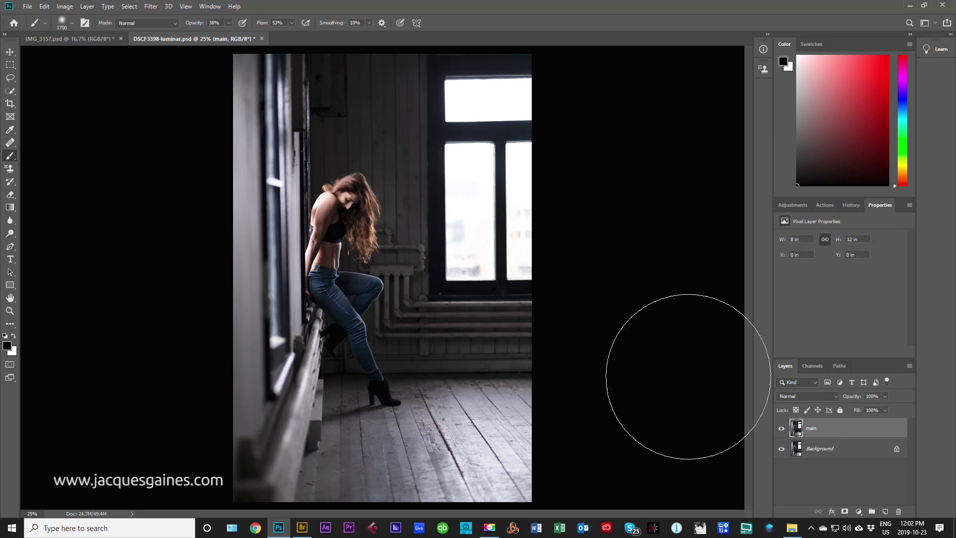
left_click(10, 103)
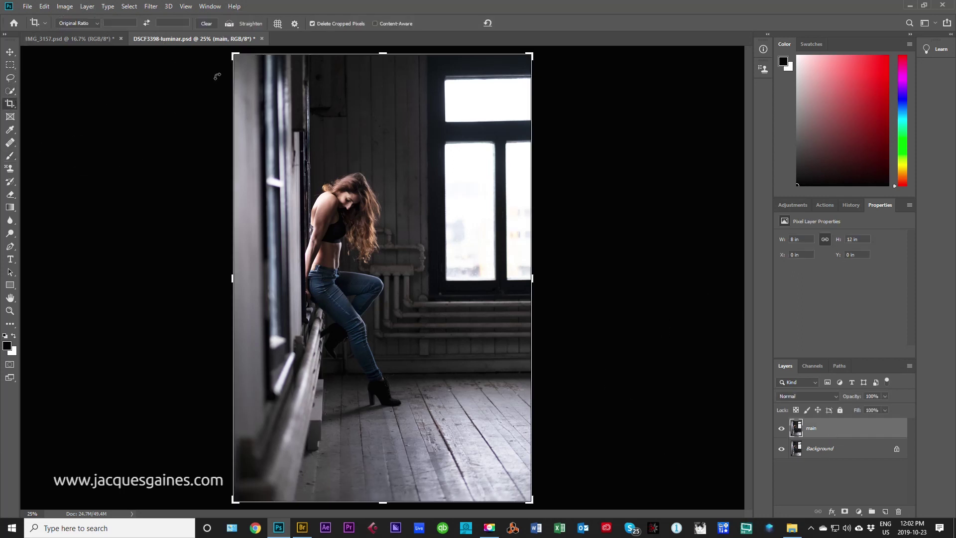
left_click_drag(225, 54, 227, 49)
key("Return")
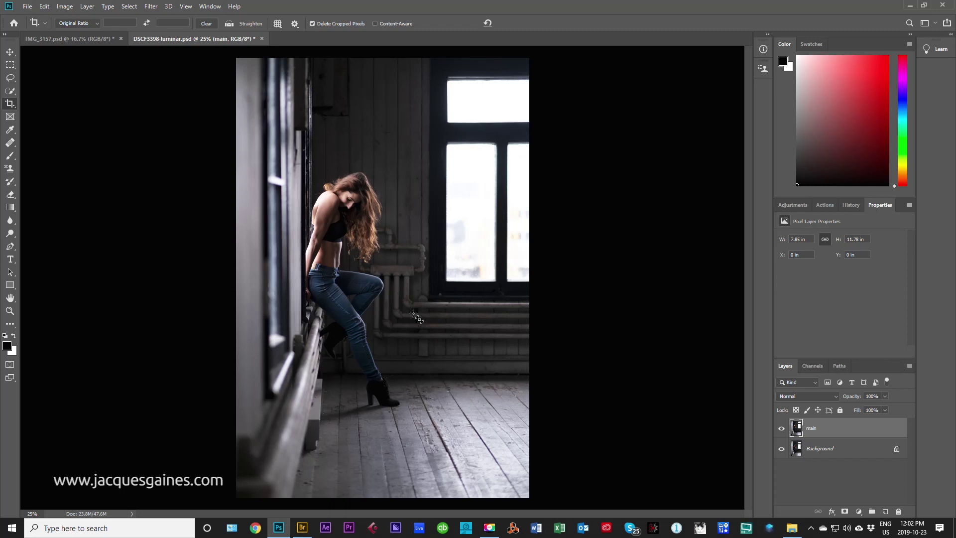
left_click(835, 474)
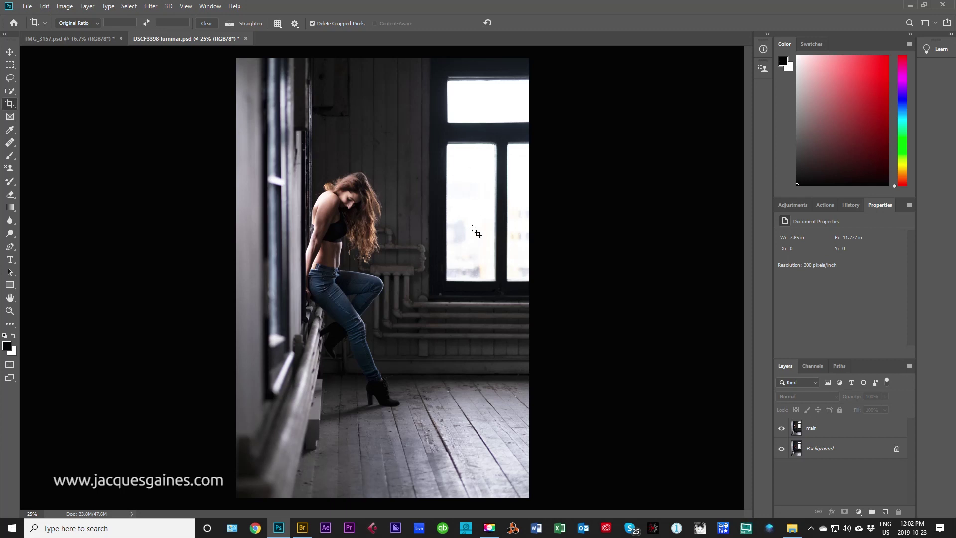
left_click(842, 428)
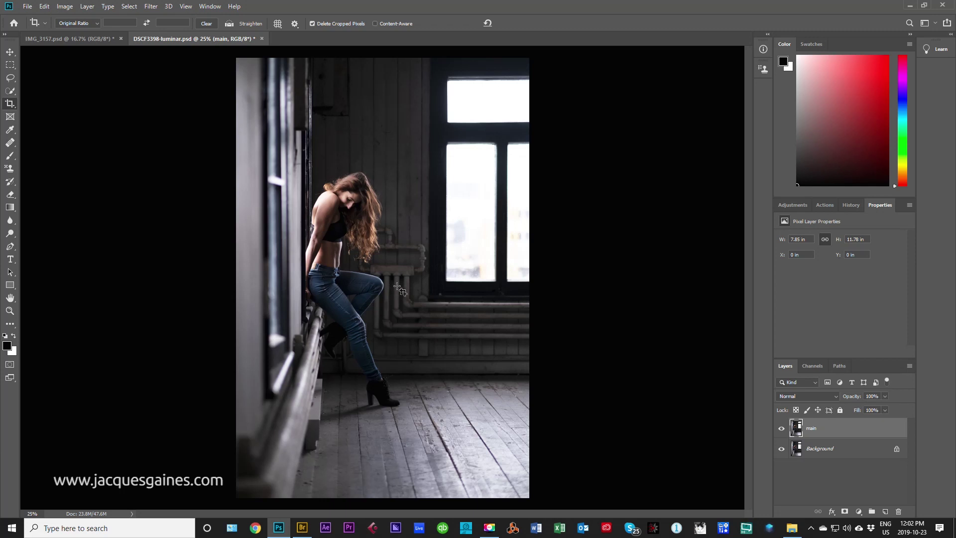
Merge the visible layers into a new layer named 'for luminar'
key("ctrl")
key("ctrl+alt+shift+e")
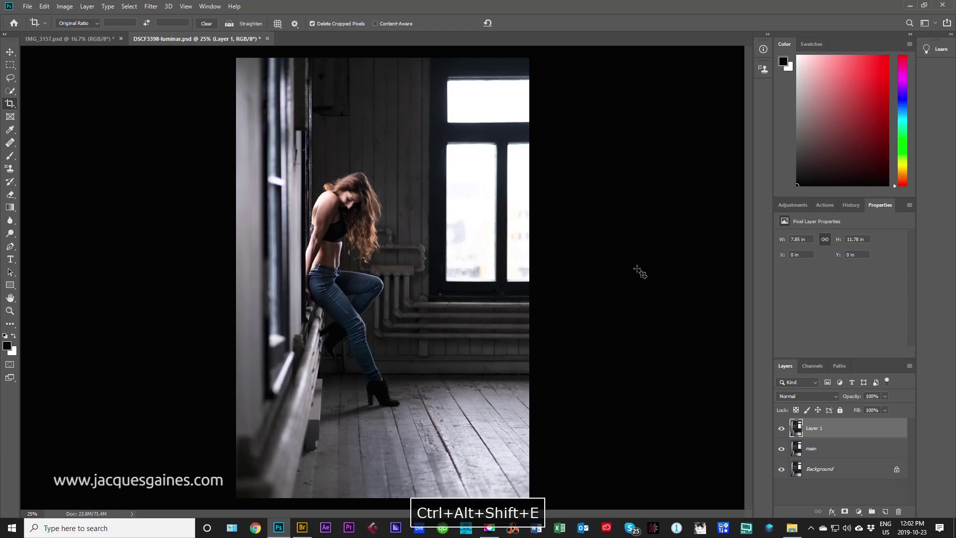
double_click(815, 428)
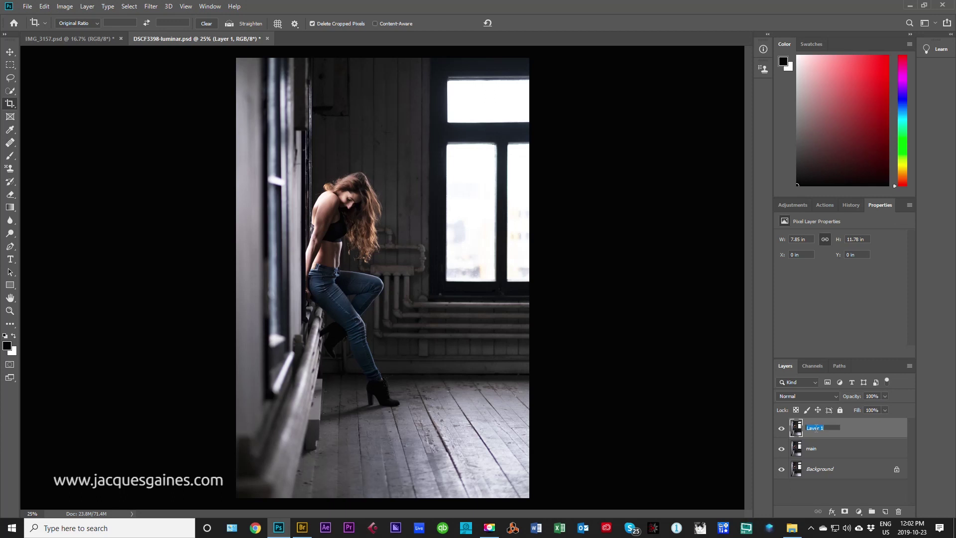
type("for luminar")
key("Return")
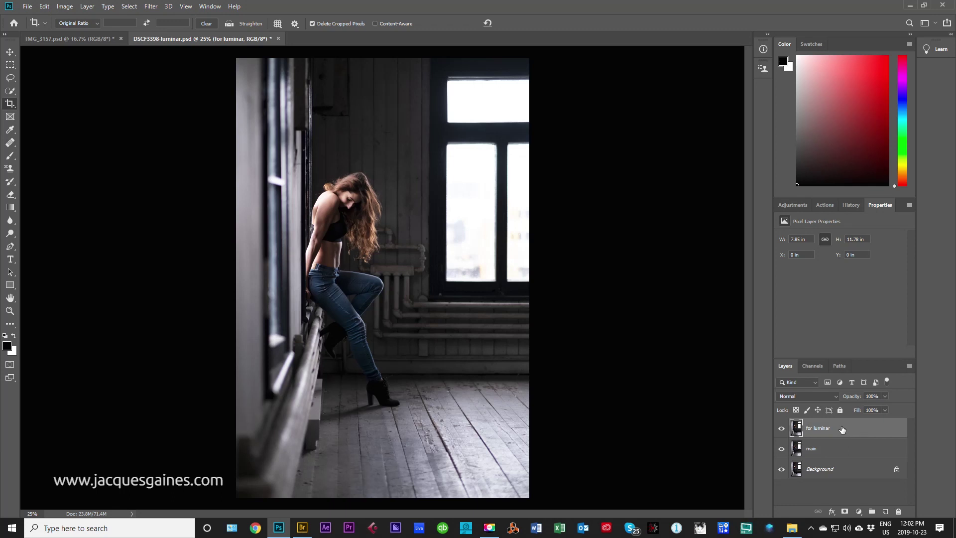
Launch the Skylum Software Luminar 4 filter on the 'for luminar' layer
left_click(155, 6)
mouse_move(239, 220)
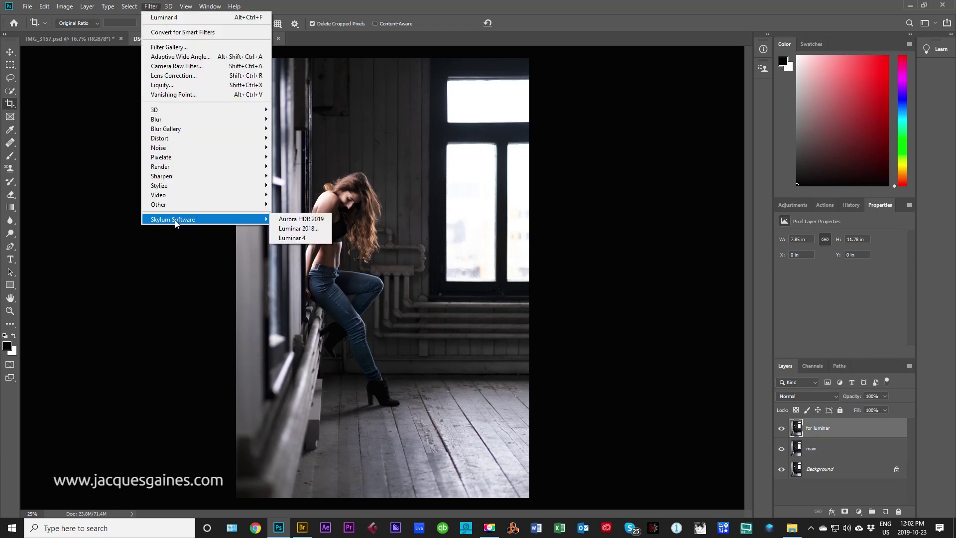
left_click(301, 238)
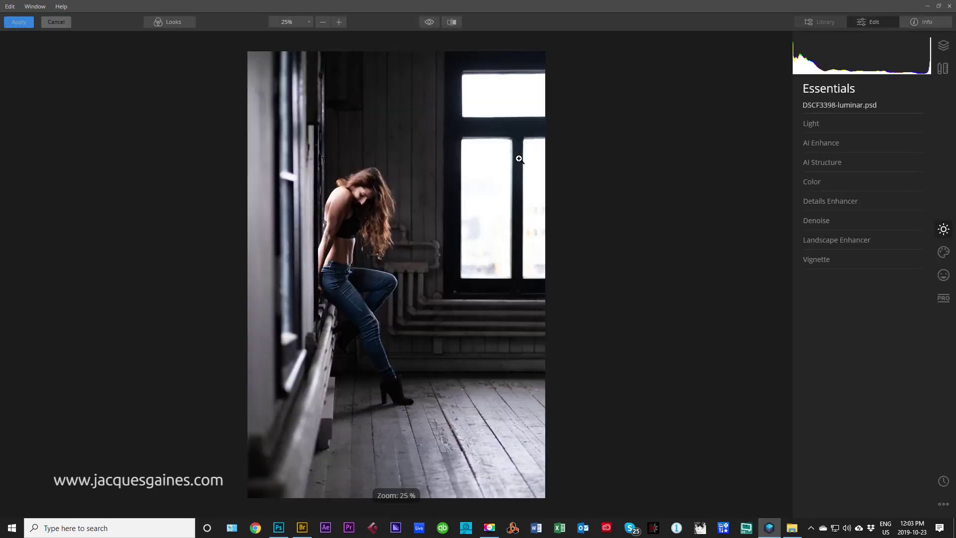
Expand the Sunrays filter under Luminar 4's Creative tools
left_click(943, 251)
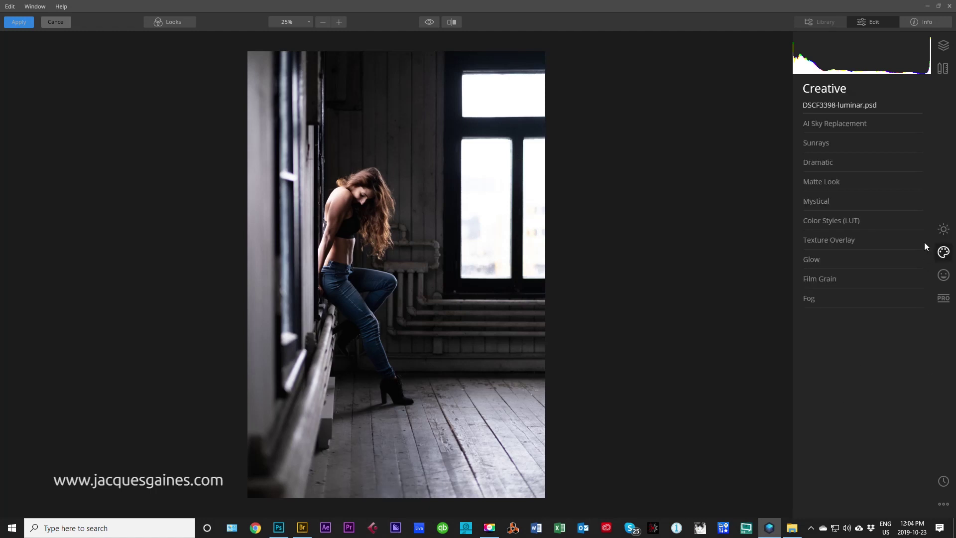
left_click(936, 236)
left_click(942, 254)
left_click(818, 143)
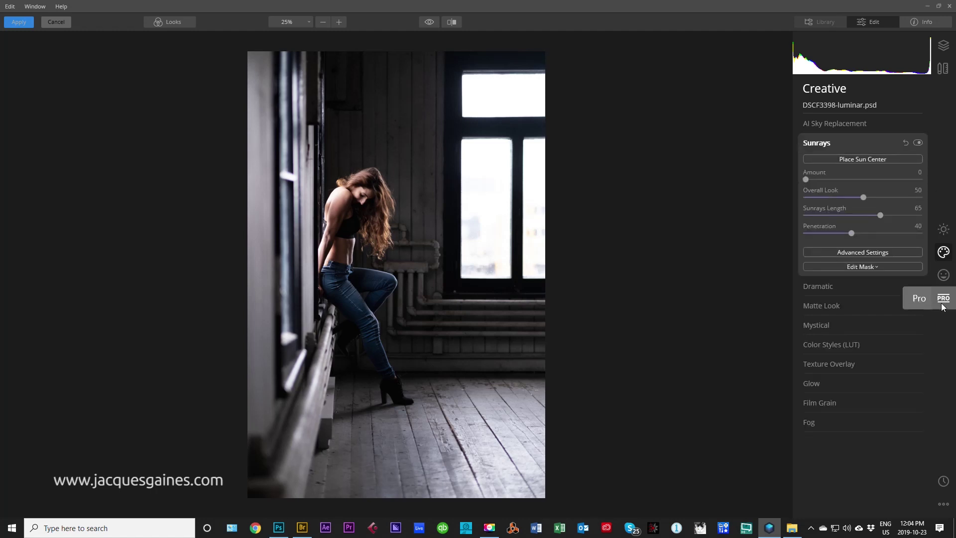
Place the sun centre inside the upper window and raise Sunrays Amount to 40
left_click(848, 158)
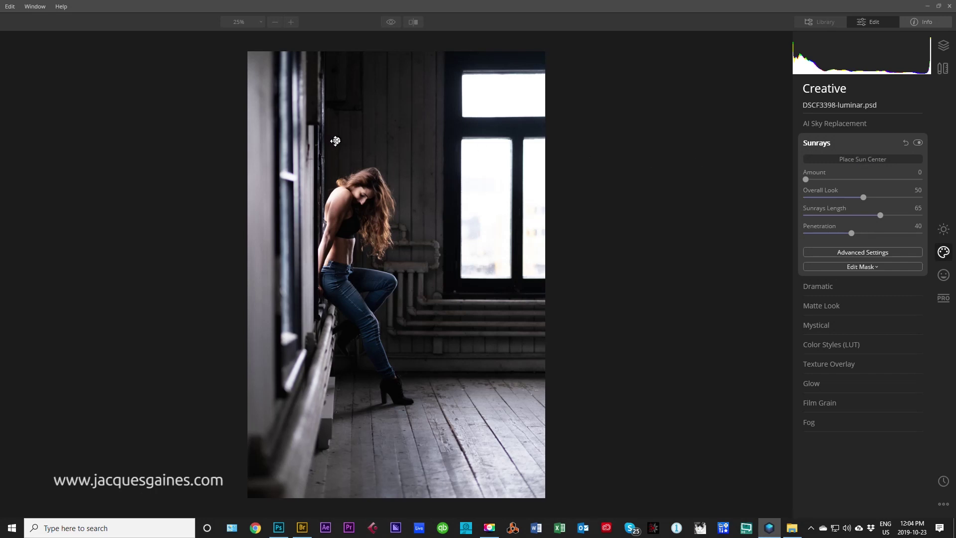
left_click_drag(338, 141, 490, 101)
left_click_drag(806, 178, 853, 176)
left_click_drag(484, 102, 454, 116)
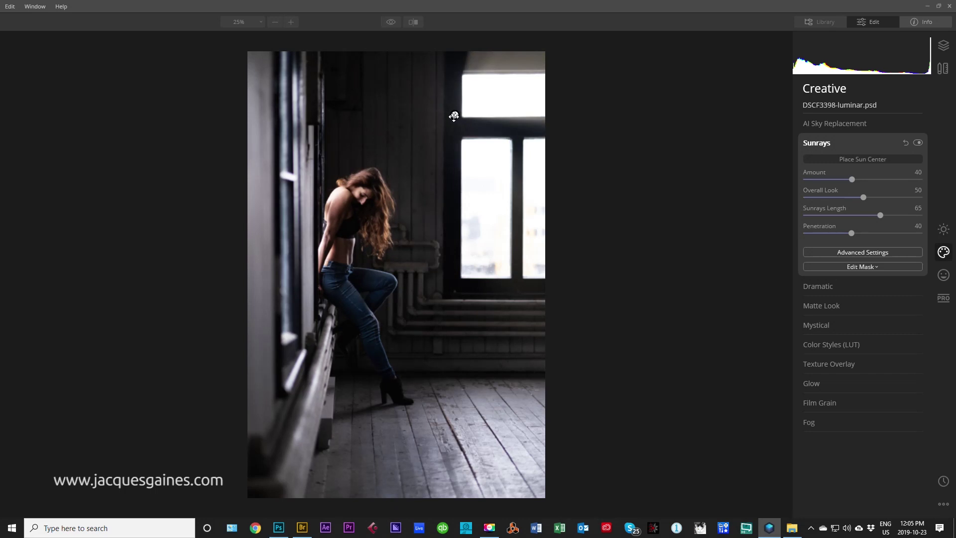
left_click_drag(454, 116, 282, 124)
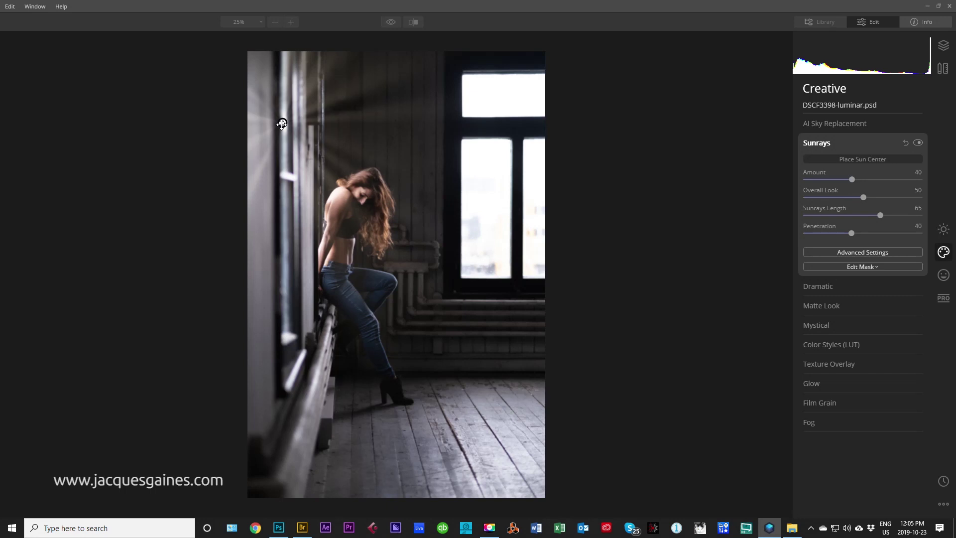
left_click_drag(282, 124, 452, 105)
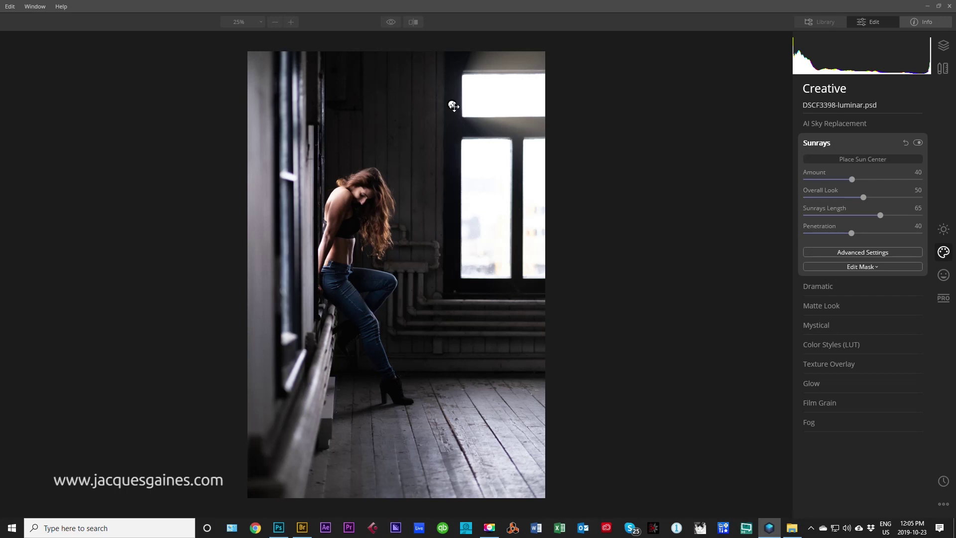
left_click_drag(454, 106, 478, 105)
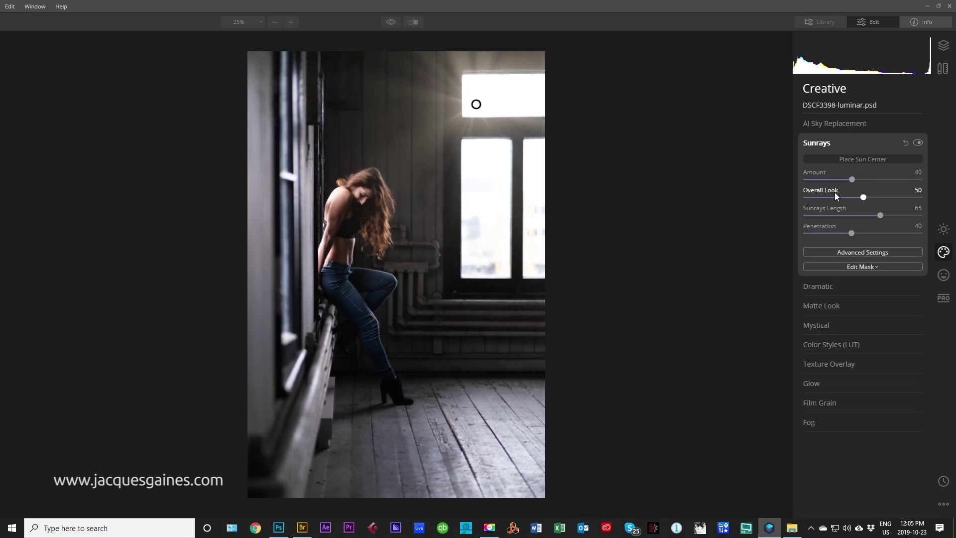
Set Sunrays Amount 58, Overall Look 49, Sunrays Length 79 and Penetration 41
left_click(850, 161)
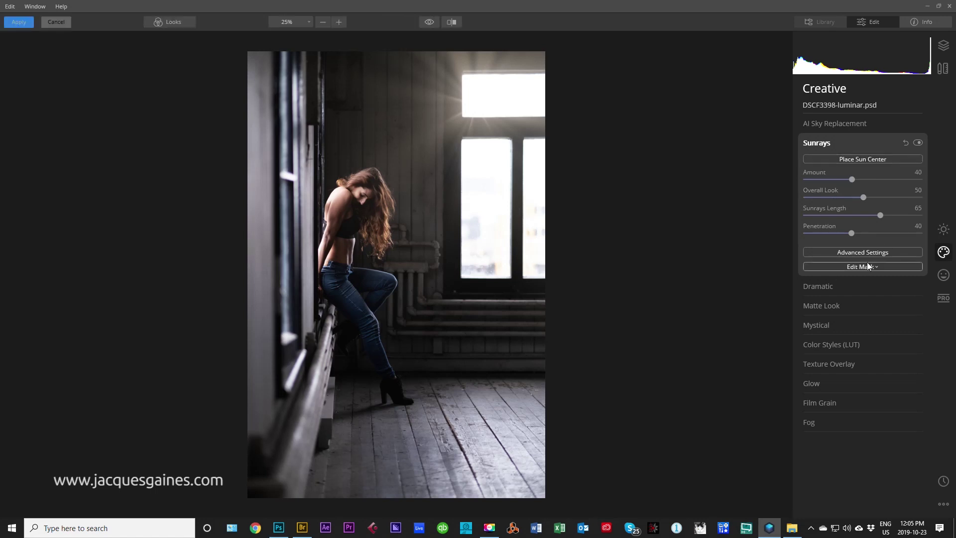
left_click_drag(854, 178, 875, 199)
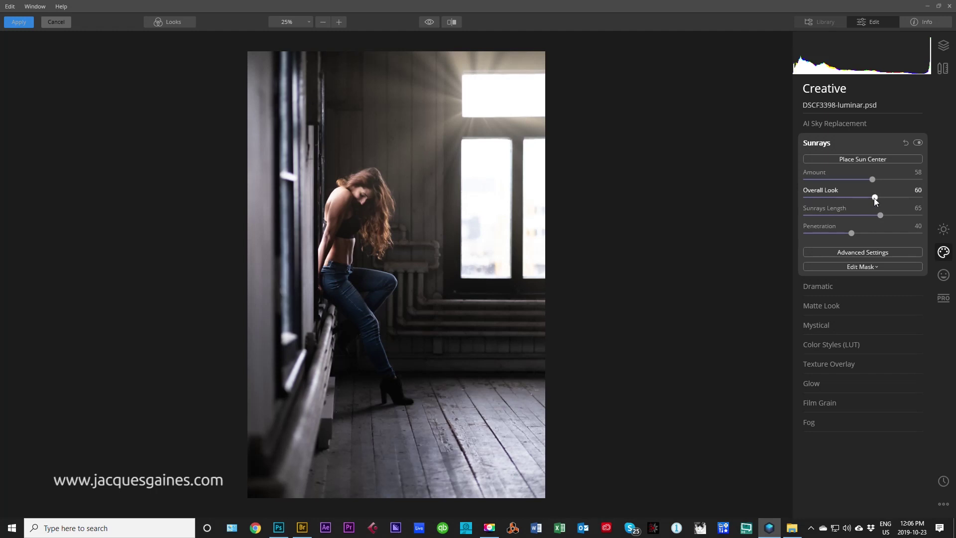
left_click_drag(875, 198, 895, 211)
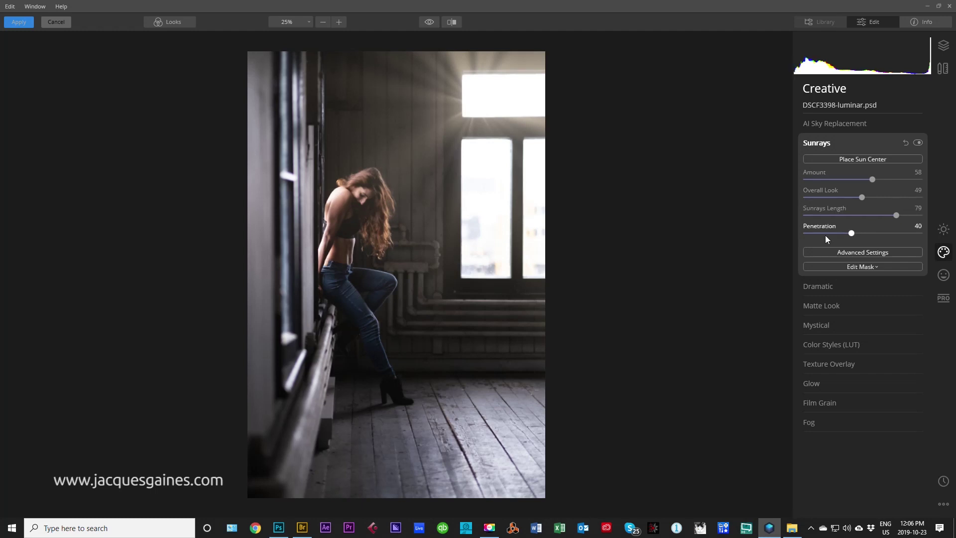
mouse_move(851, 233)
left_mouse_down()
mouse_move(879, 232)
mouse_move(854, 235)
left_mouse_up()
In Advanced Settings use 23 sunrays, Sun Warmth 35, Sunrays Warmth 37, then Amount 62
left_click(875, 252)
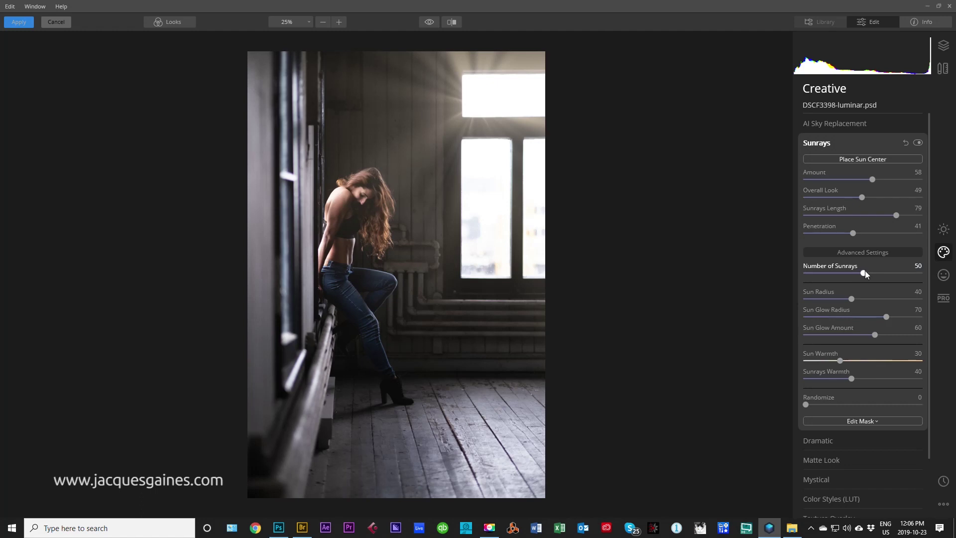
left_click_drag(865, 271, 831, 284)
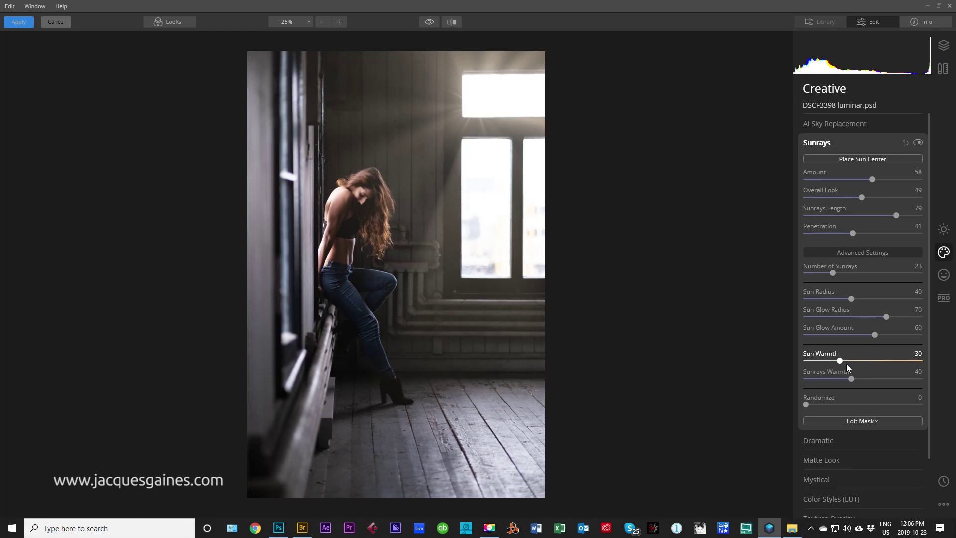
mouse_move(840, 361)
left_mouse_down()
mouse_move(856, 361)
mouse_move(812, 359)
mouse_move(845, 369)
left_mouse_up()
left_click_drag(853, 379, 880, 378)
left_click_drag(884, 380, 823, 381)
left_click_drag(830, 380, 836, 381)
left_click_drag(873, 180, 878, 181)
Apply the Luminar sunrays to the 'for luminar' layer, keeping its Fill at 100%
left_click(18, 22)
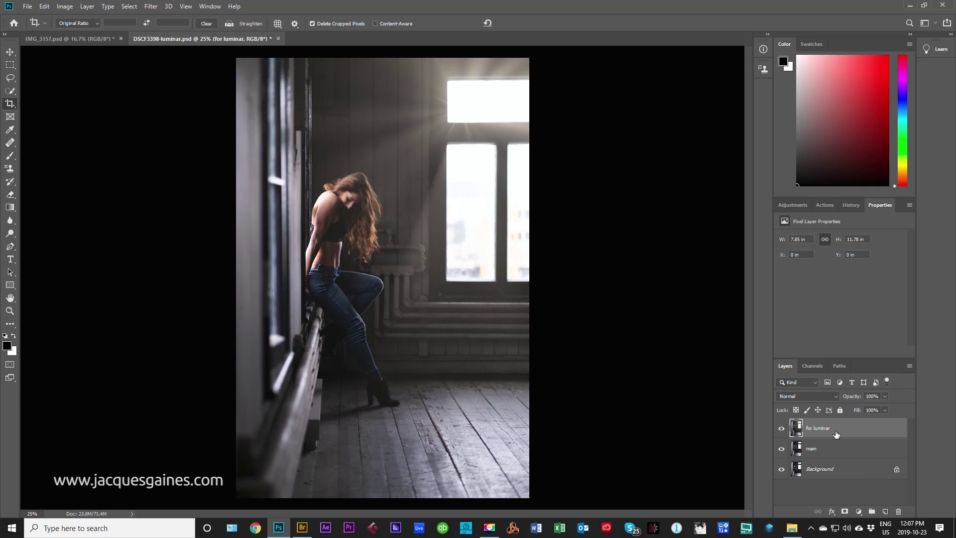
left_click(884, 411)
left_click_drag(868, 425, 865, 425)
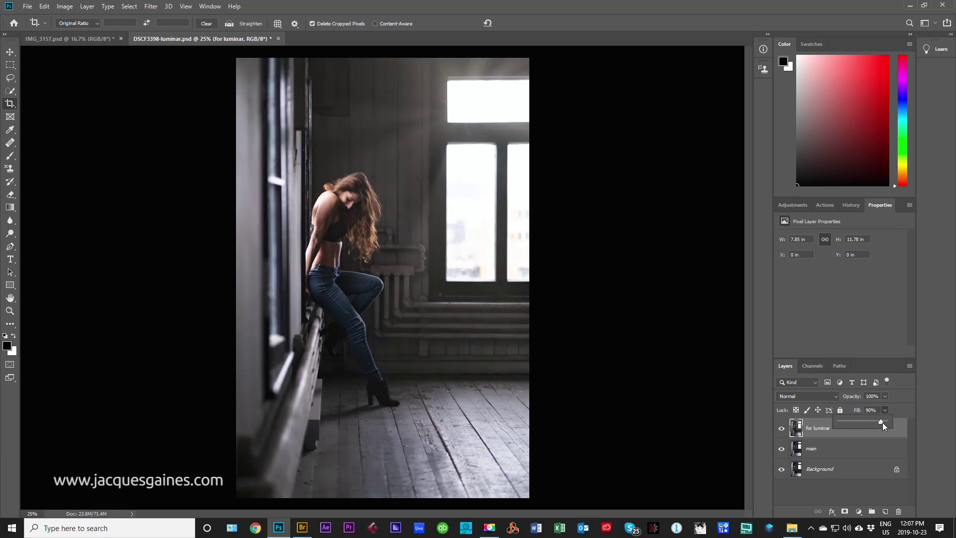
left_click_drag(883, 424, 889, 424)
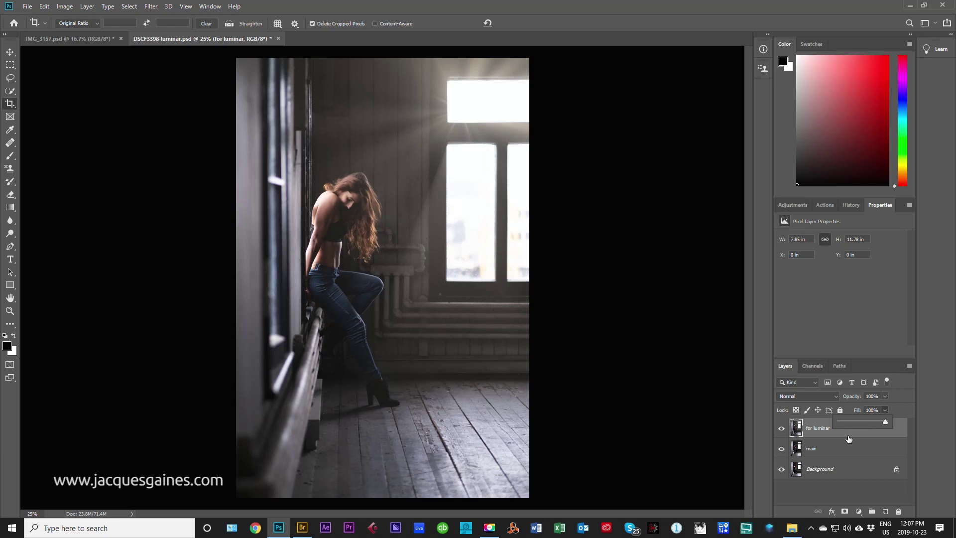
mouse_move(791, 534)
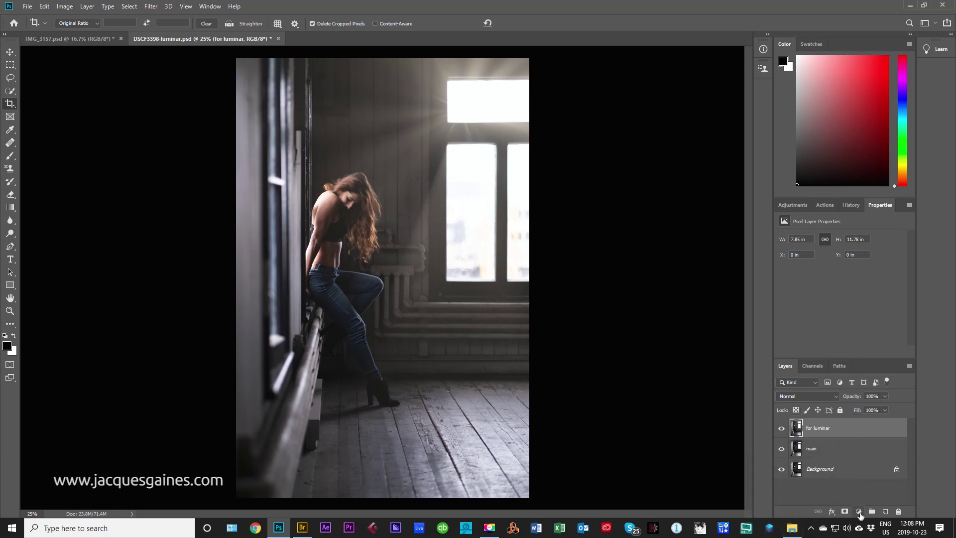
Add a layer mask to 'for luminar' and brush black at 38% opacity to soften the rays
left_click(845, 512)
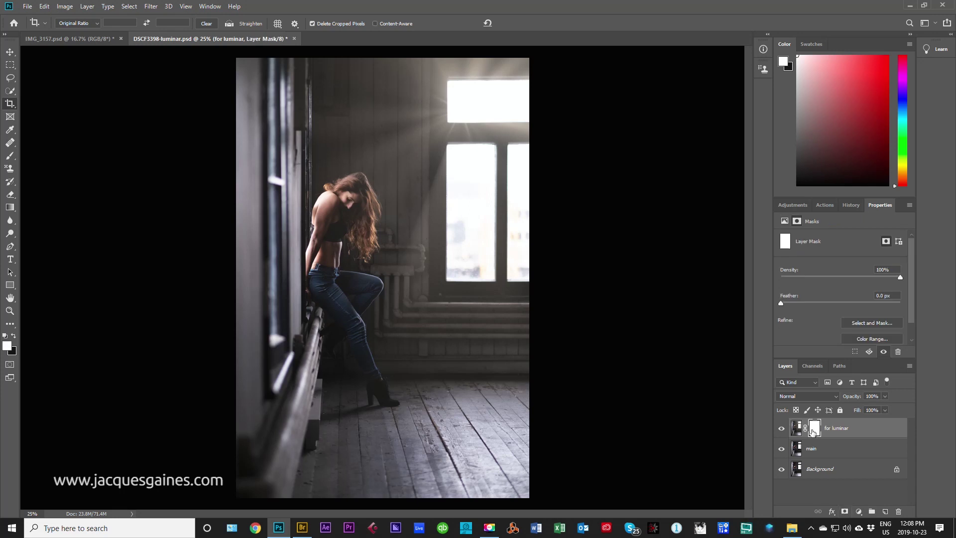
left_click(11, 167)
left_click(10, 155)
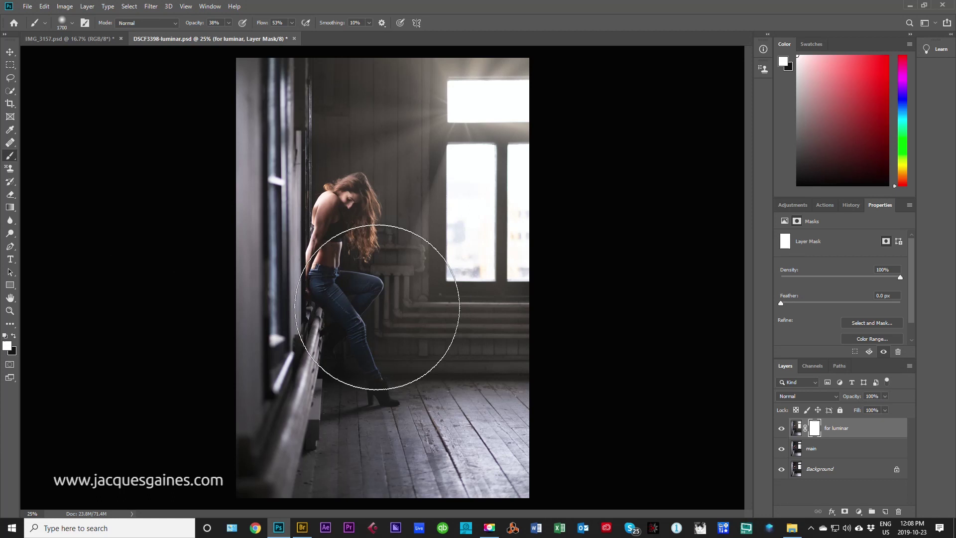
key("x")
mouse_move(342, 256)
left_mouse_down()
mouse_move(411, 198)
mouse_move(465, 314)
mouse_move(417, 314)
mouse_move(463, 366)
mouse_move(361, 250)
mouse_move(377, 123)
mouse_move(421, 113)
mouse_move(498, 174)
mouse_move(574, 416)
left_mouse_up()
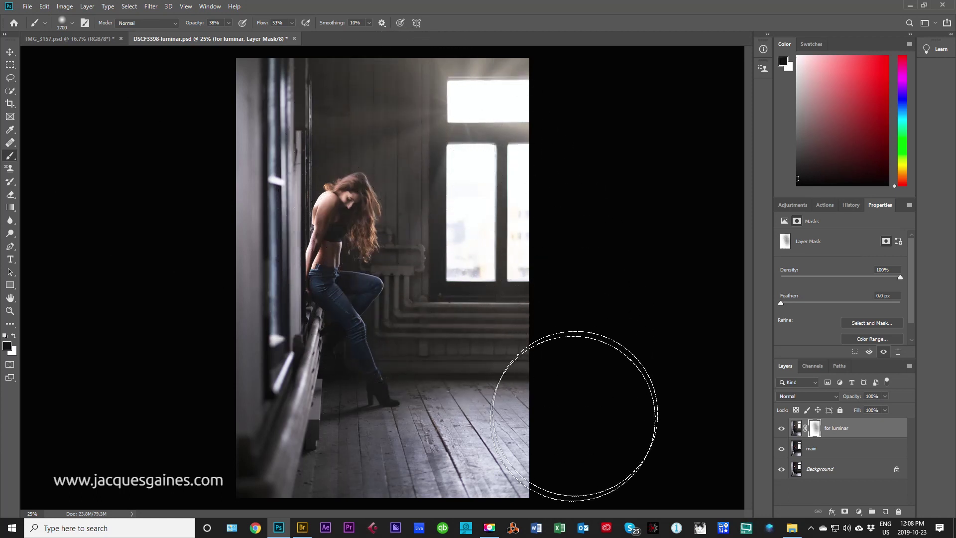
left_click(795, 430)
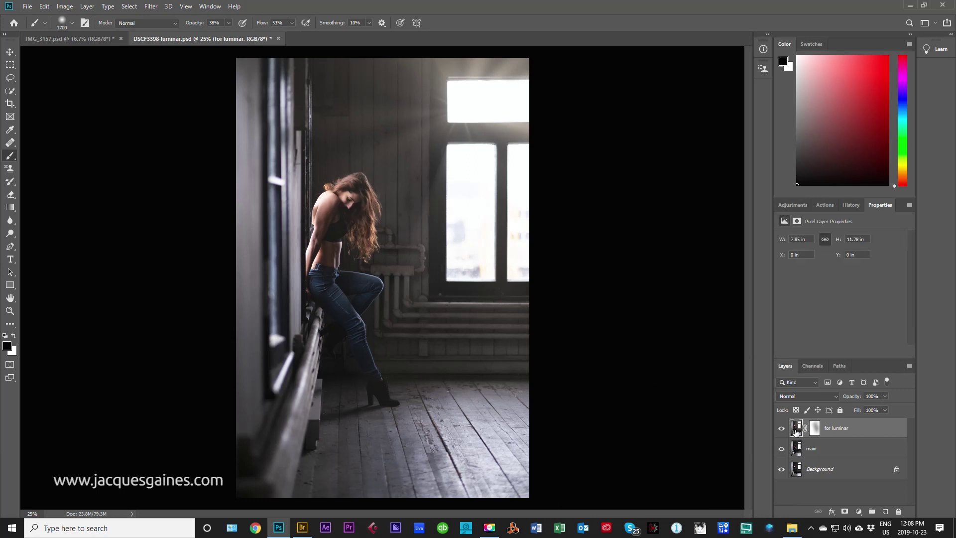